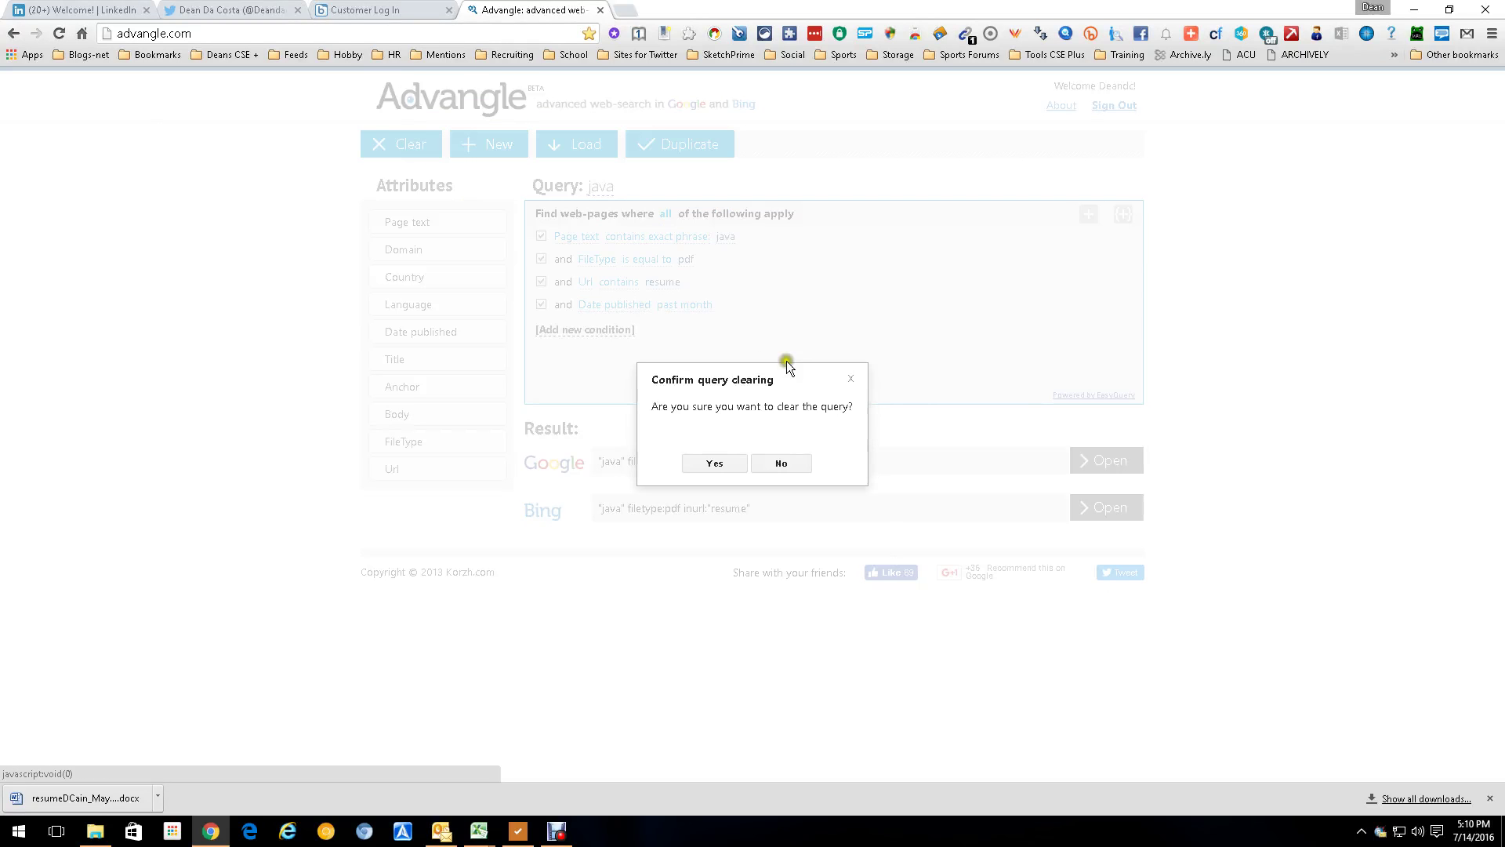
- Clear the previous query and enter java as the Page text exact phrase
{"action": "left_click", "coordinate": [727, 461]}
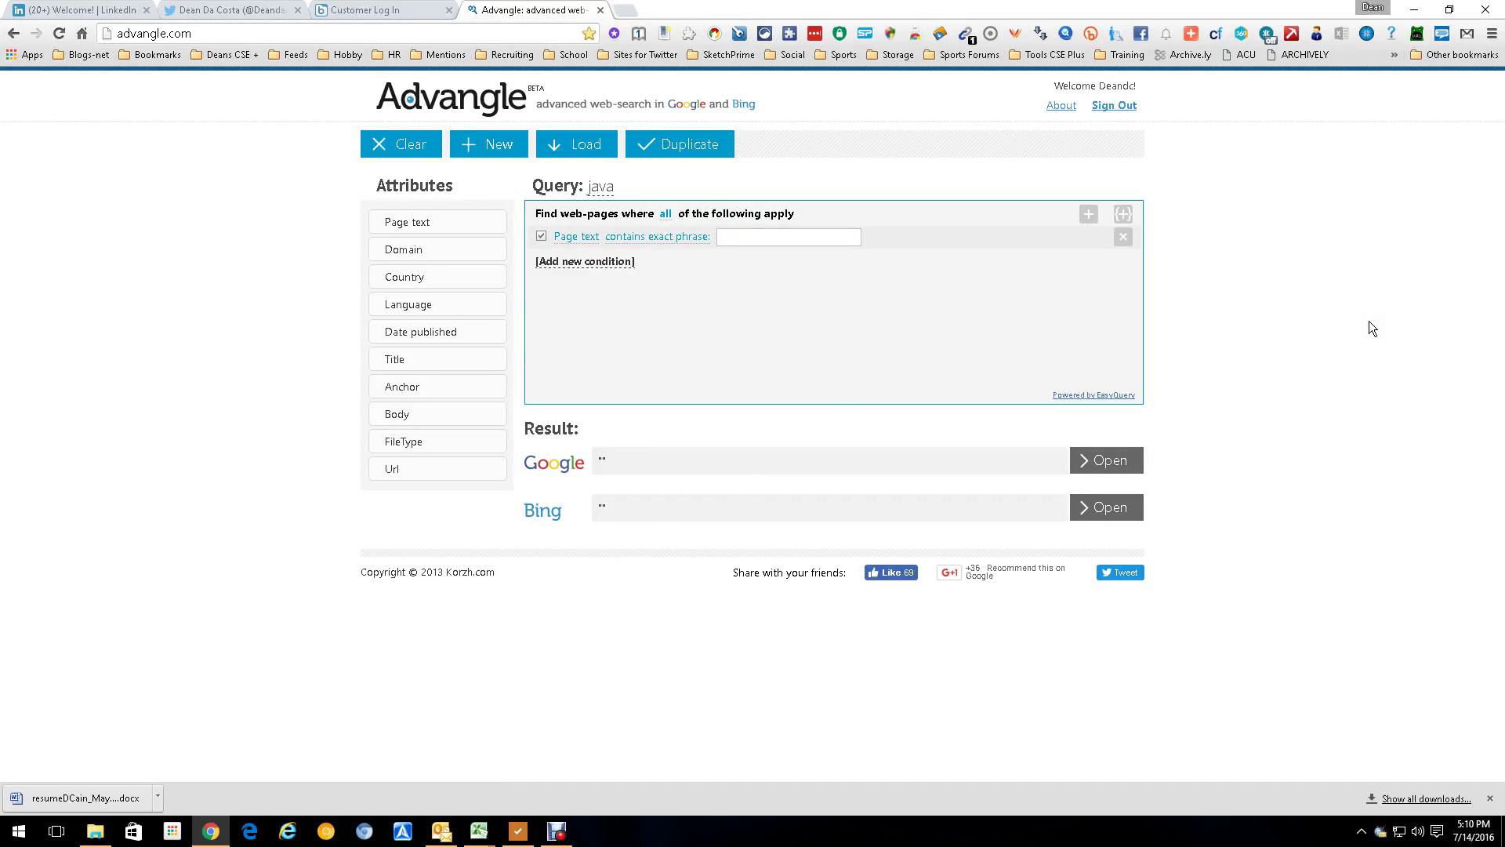
{"action": "left_click", "coordinate": [1235, 399]}
{"action": "type", "text": "java"}
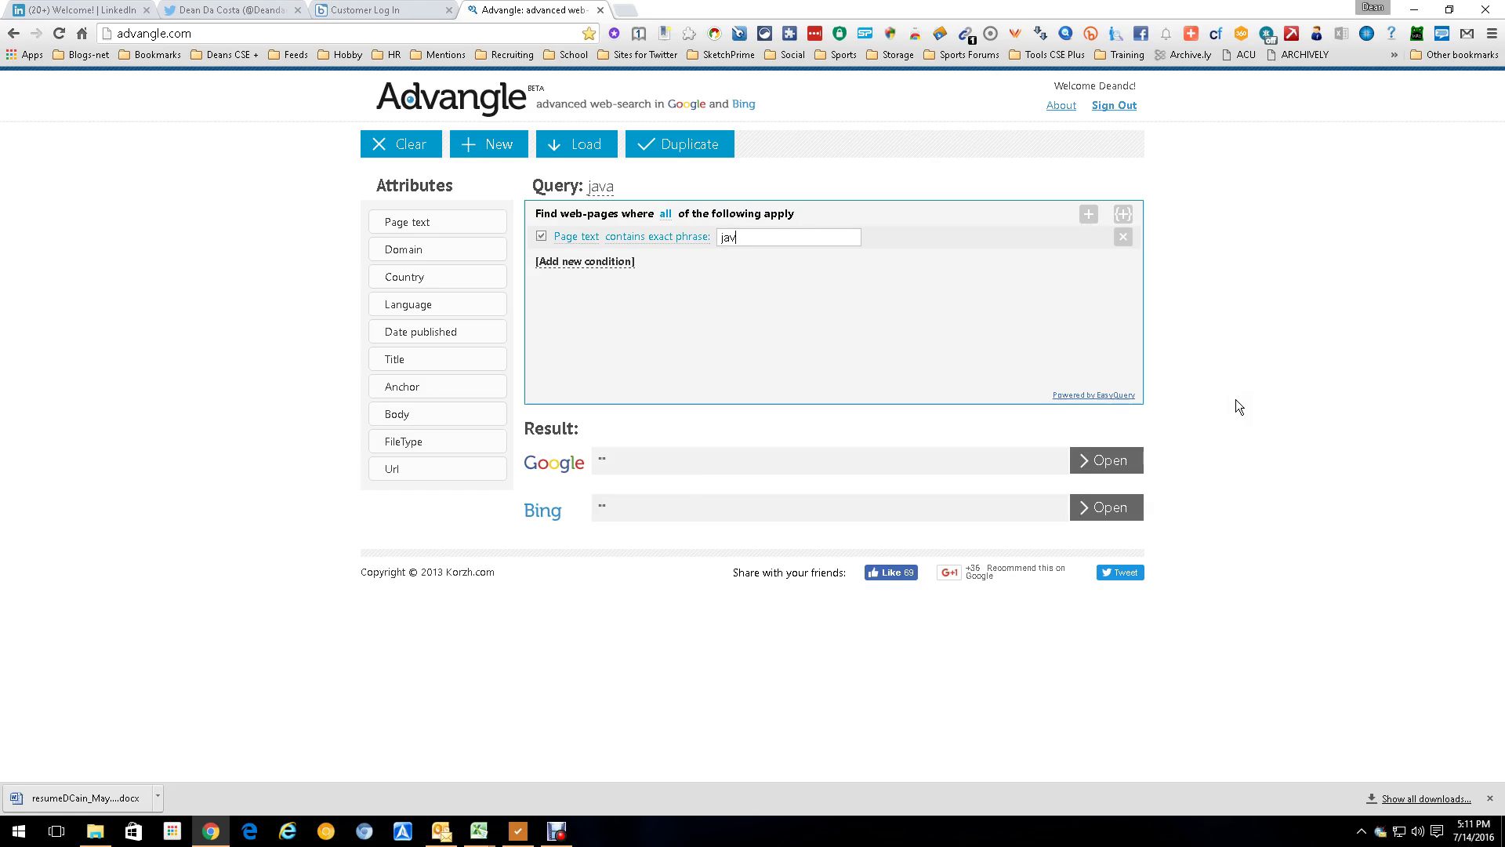
- Add the conditions FileType = pdf and Url contains resume to the java query
{"action": "left_click", "coordinate": [582, 262]}
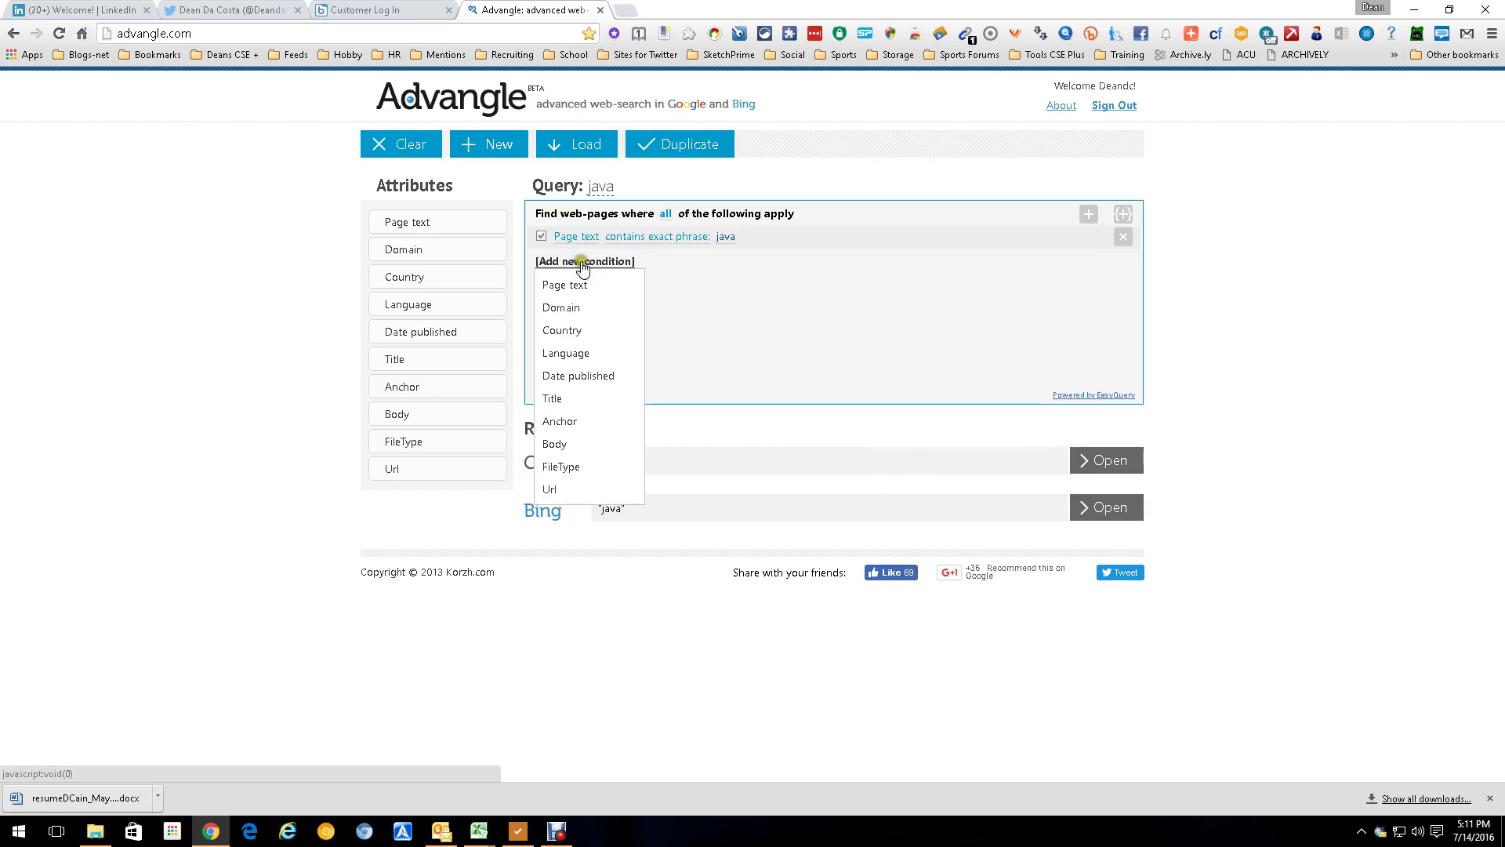
{"action": "left_click", "coordinate": [592, 469]}
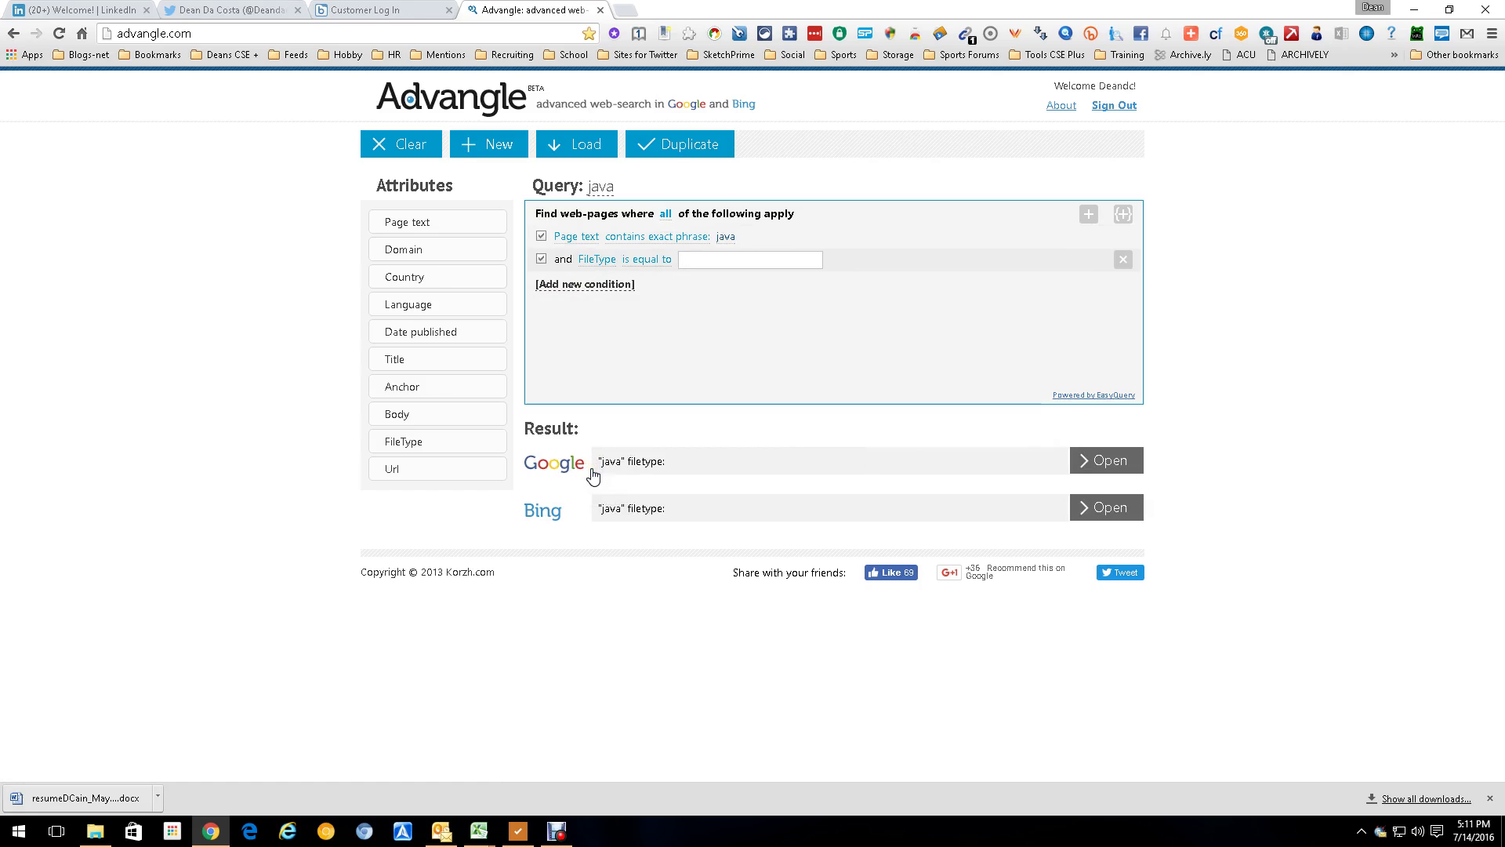
{"action": "type", "text": "pdf"}
{"action": "left_click", "coordinate": [582, 285]}
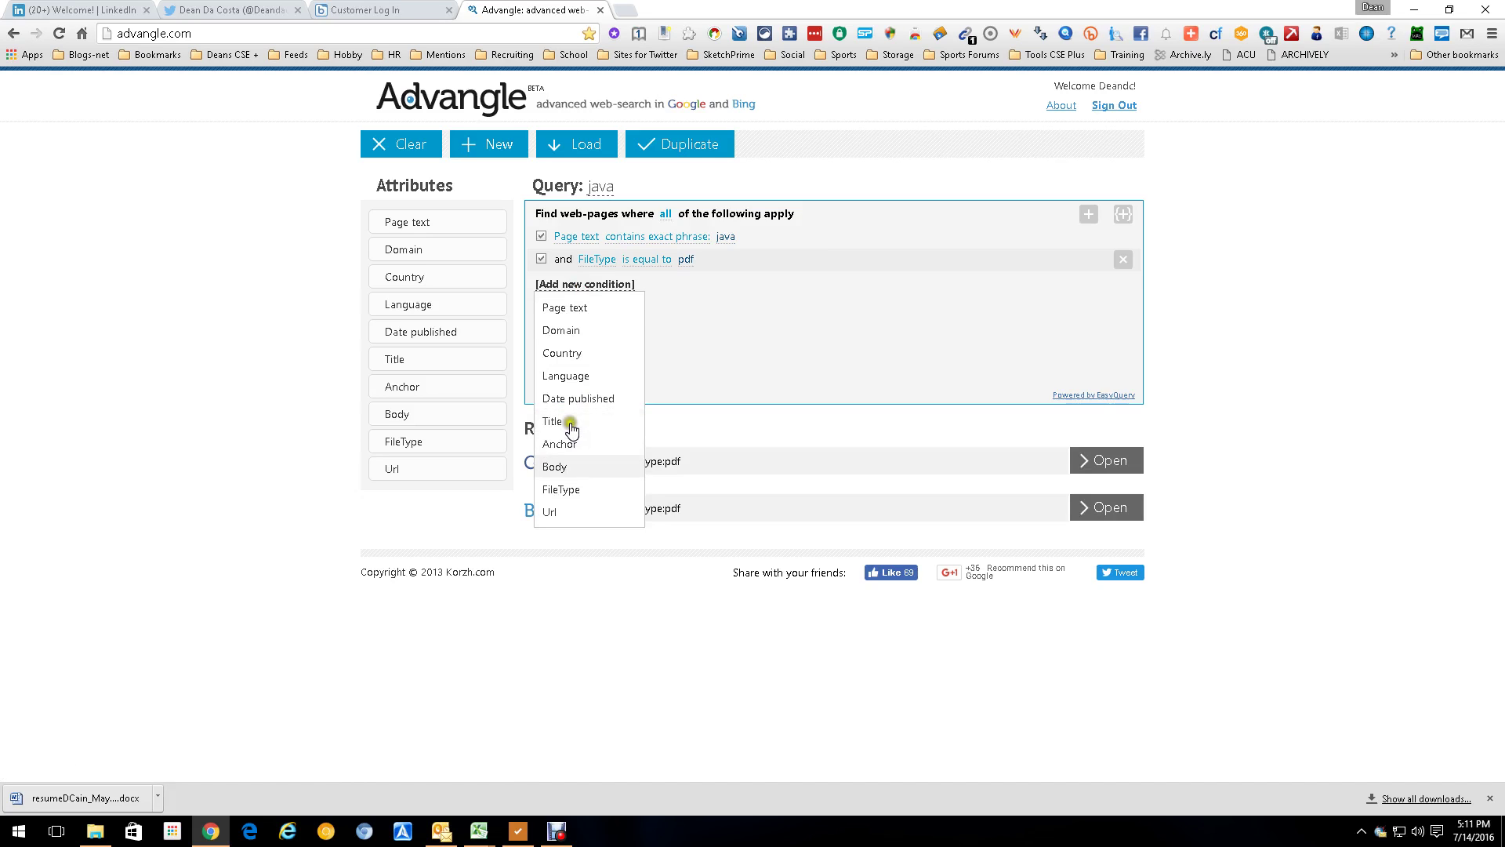
{"action": "left_click", "coordinate": [558, 511]}
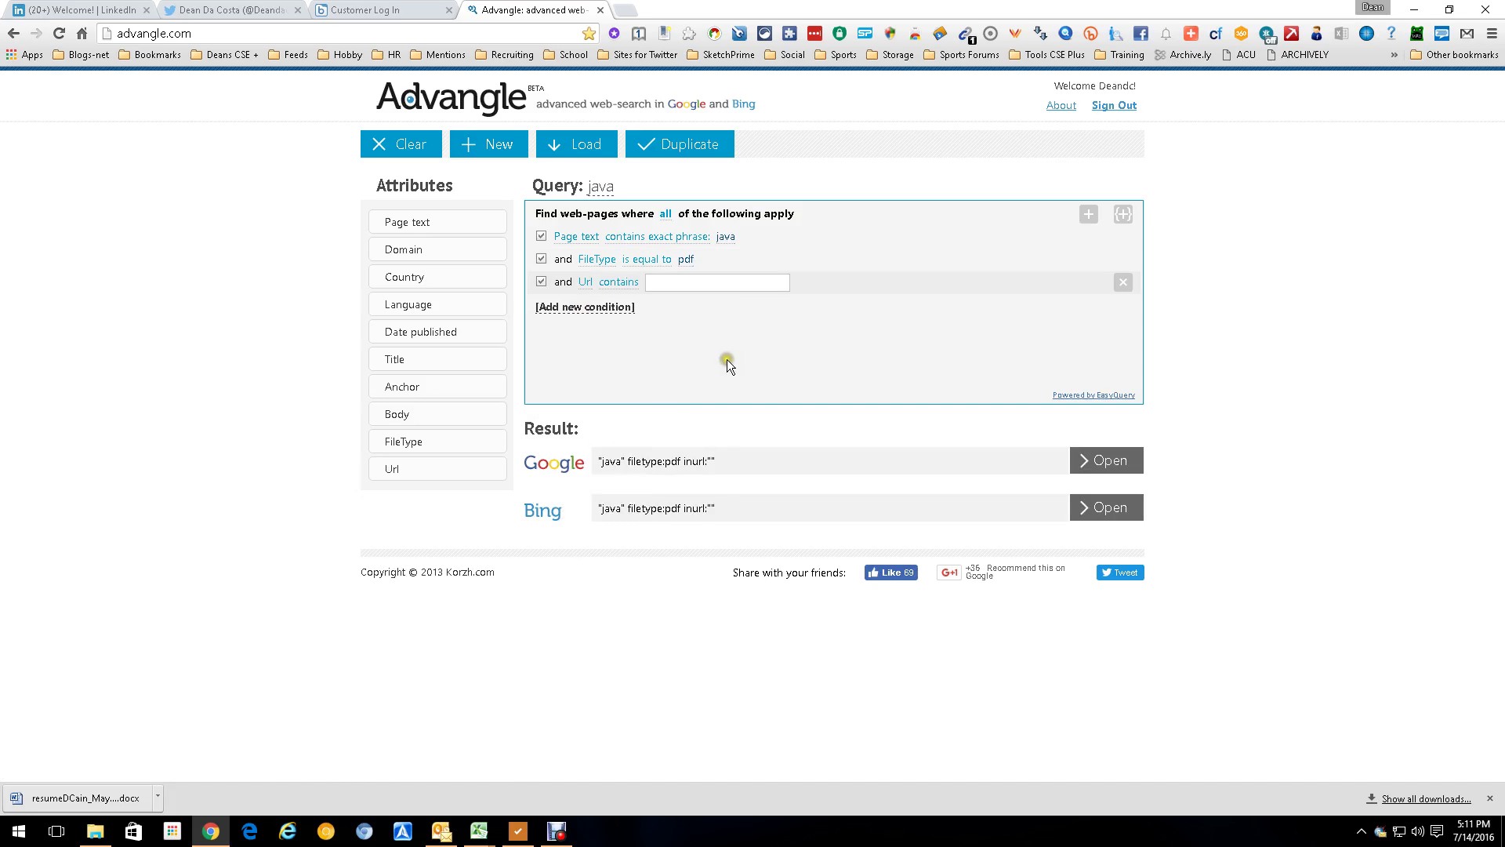
{"action": "type", "text": "resume"}
{"action": "left_click", "coordinate": [802, 375]}
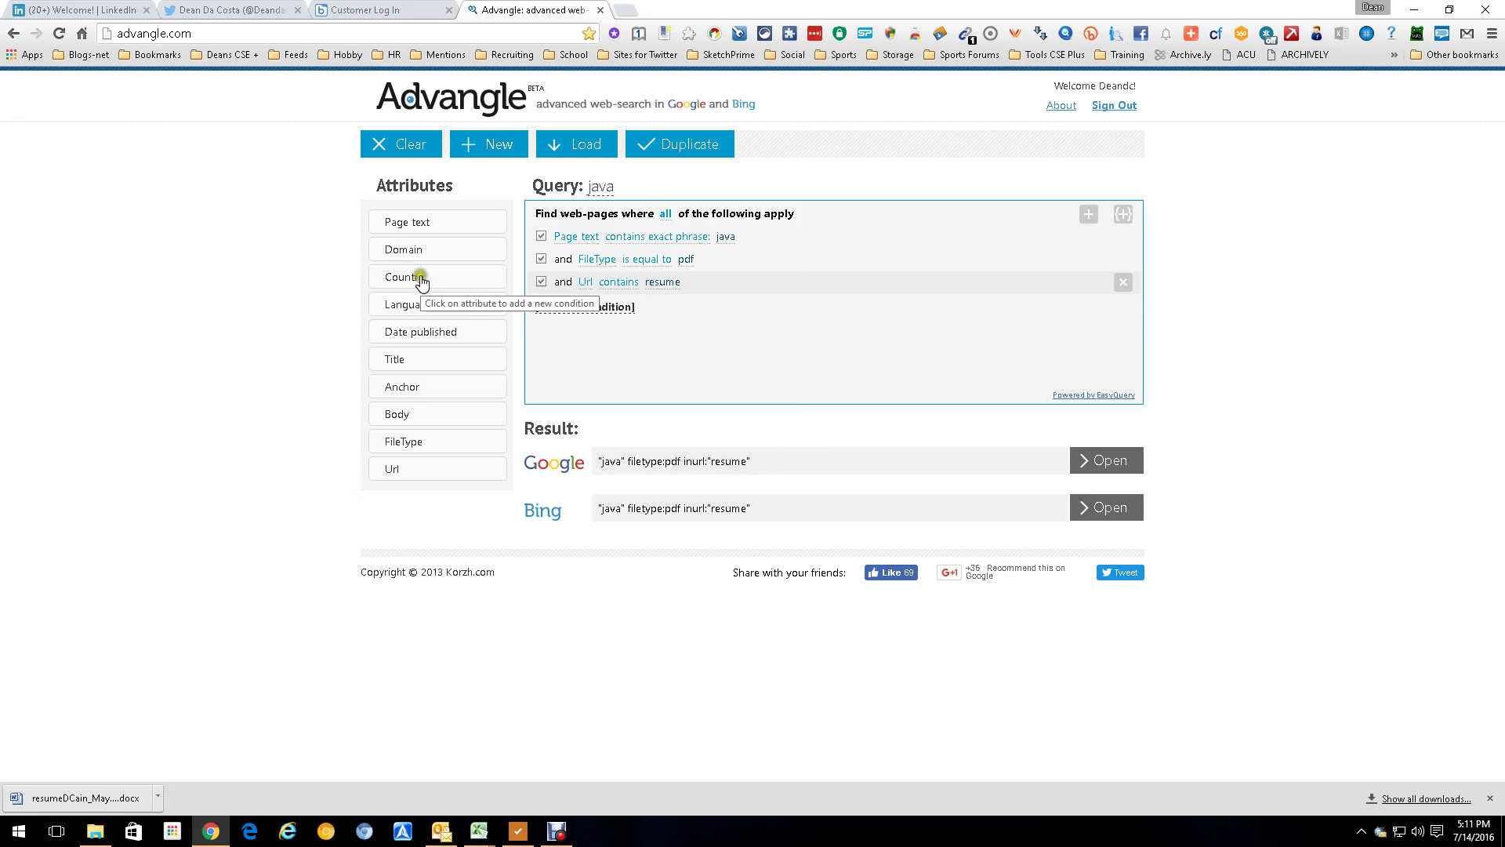
- Add a Country = United States condition and run the query in Google
{"action": "left_click", "coordinate": [602, 307]}
{"action": "left_click", "coordinate": [576, 379]}
{"action": "left_click_drag", "start_coordinate": [854, 387], "coordinate": [872, 733]}
{"action": "left_click", "coordinate": [725, 652]}
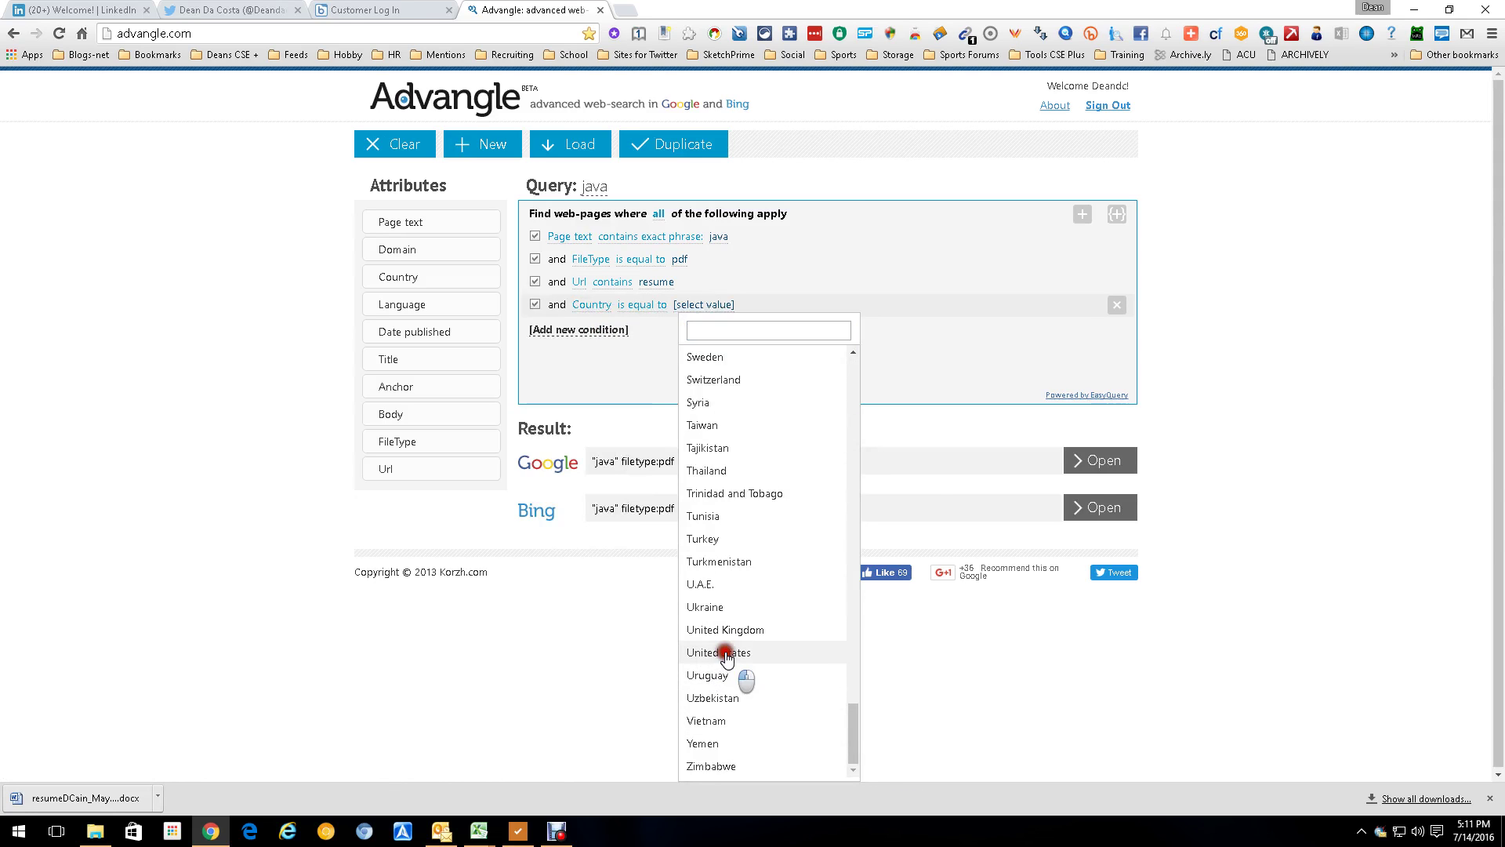
{"action": "left_click", "coordinate": [1101, 463]}
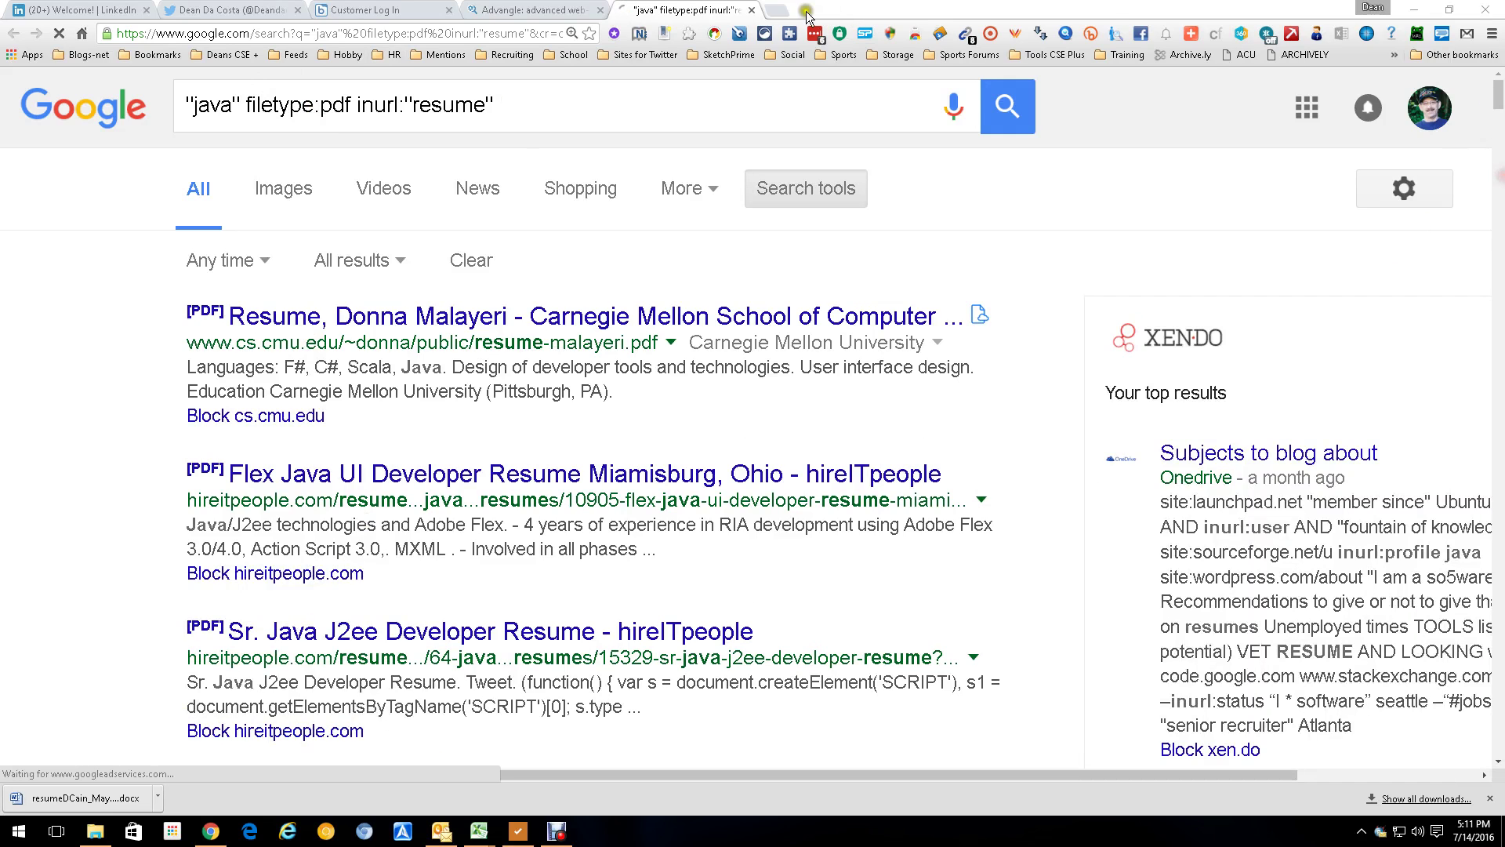
- Close the Google tab of PDF java resume results
{"action": "left_click", "coordinate": [751, 11]}
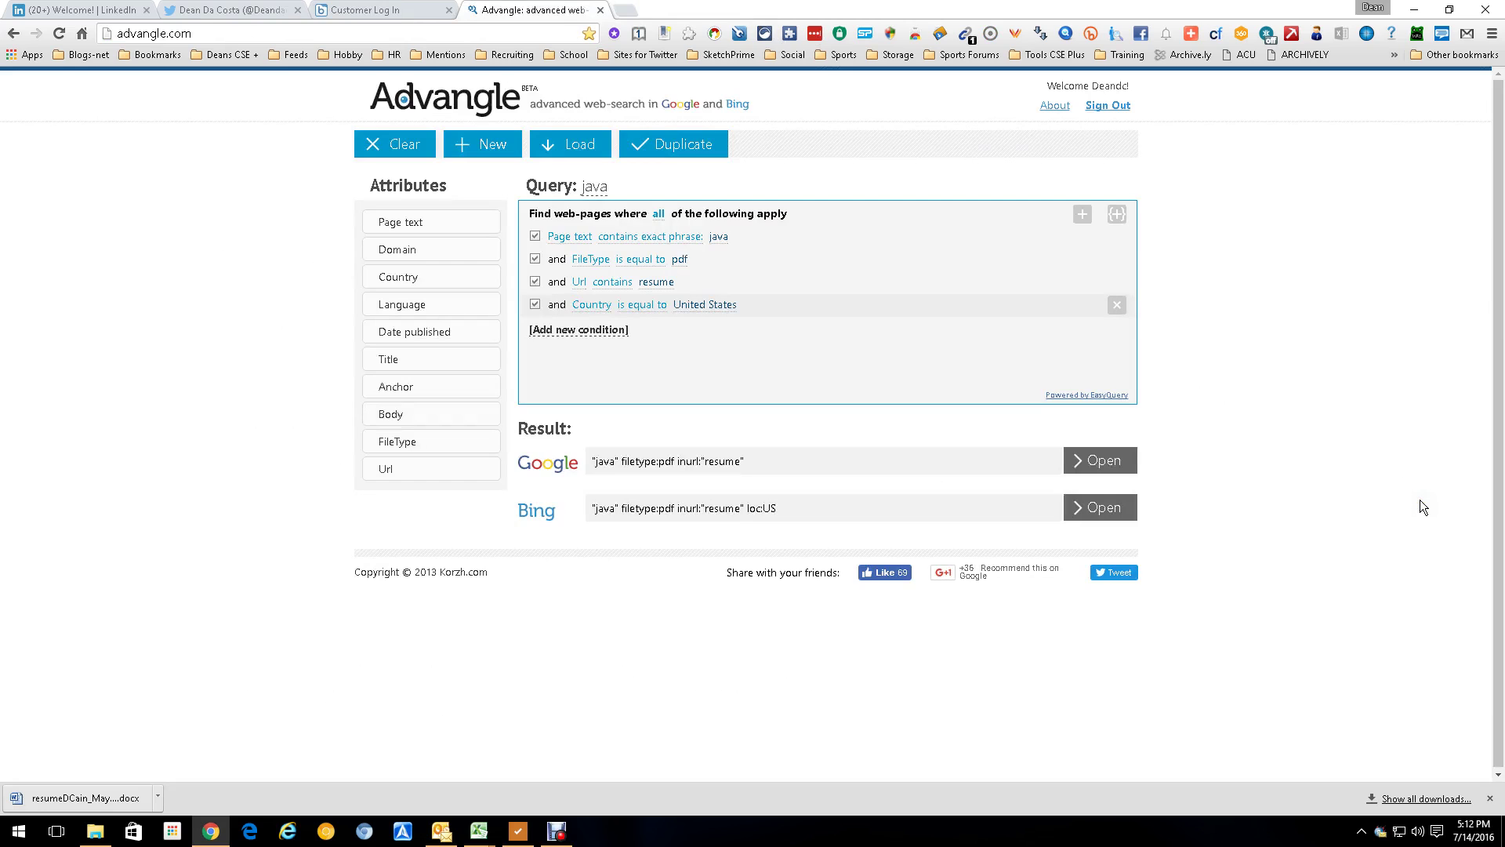
- Check the saved queries, cancel a duplicate copy, then request clearing the java query
{"action": "left_click", "coordinate": [568, 149]}
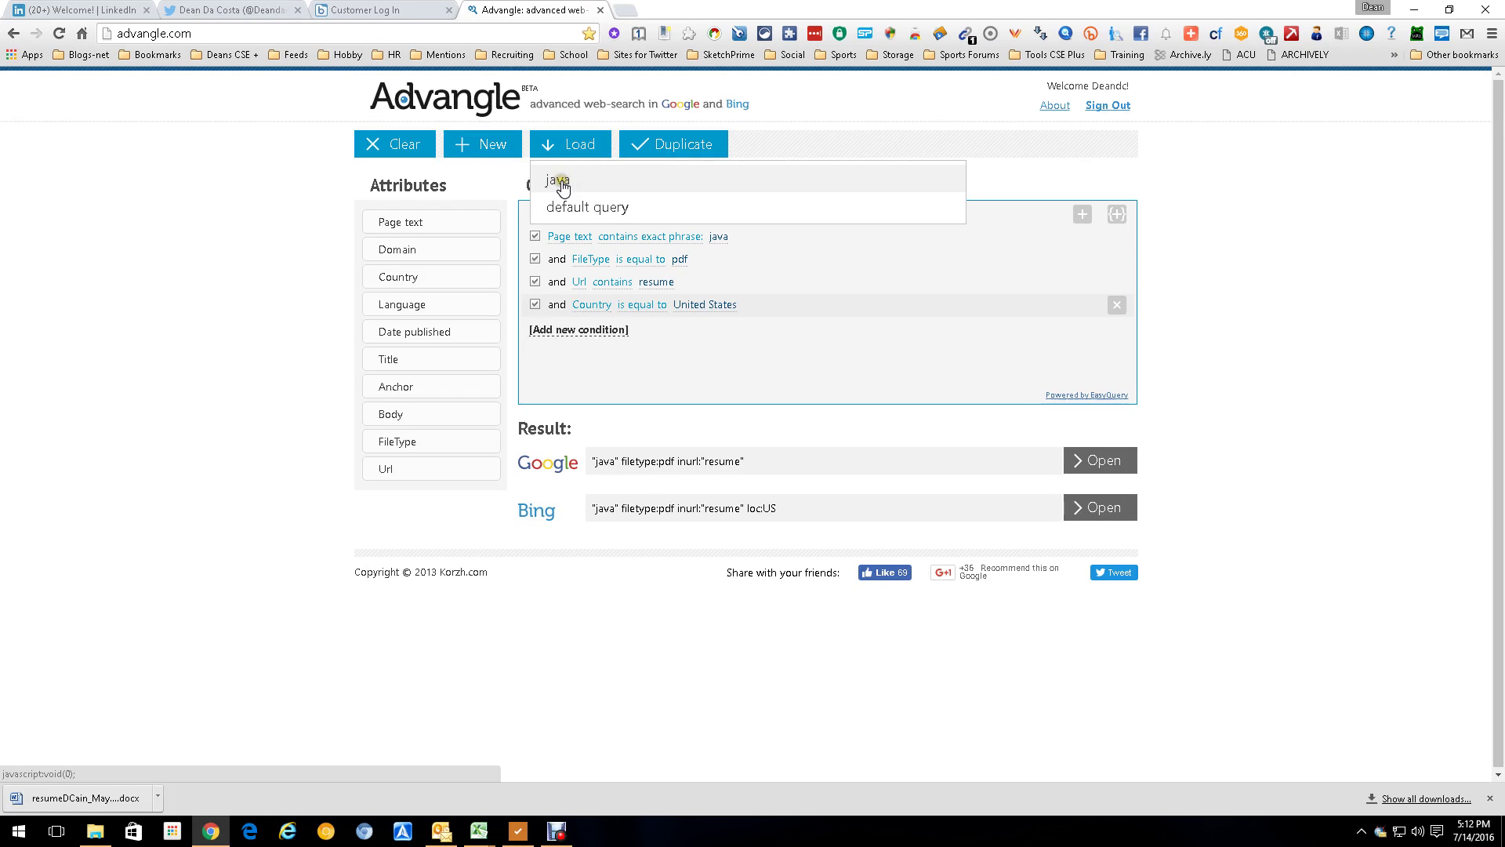
{"action": "left_click", "coordinate": [1278, 210]}
{"action": "left_click", "coordinate": [730, 157]}
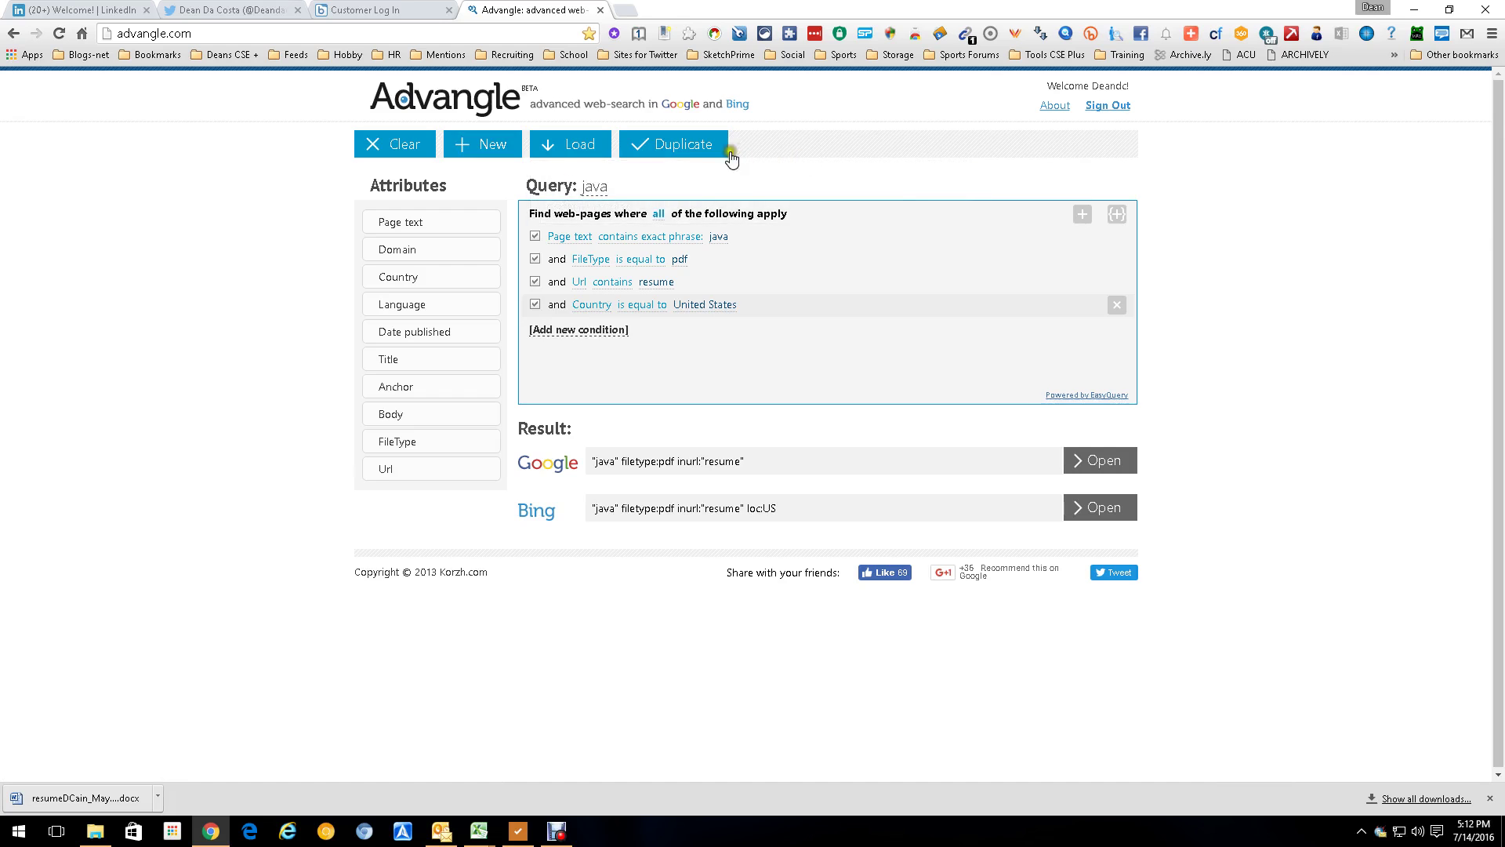
{"action": "left_click", "coordinate": [681, 148]}
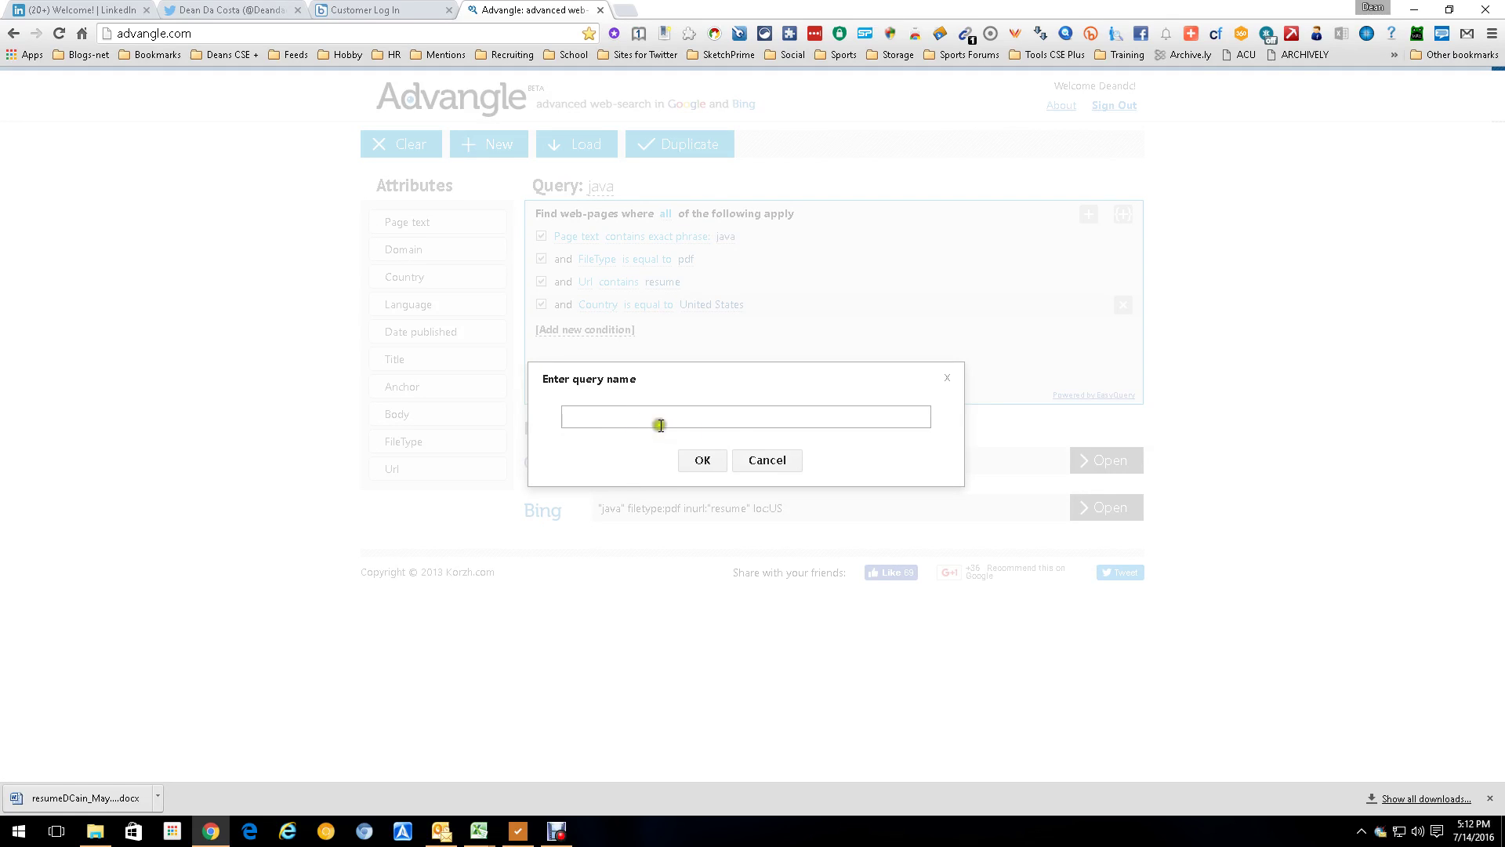
{"action": "left_click", "coordinate": [757, 464]}
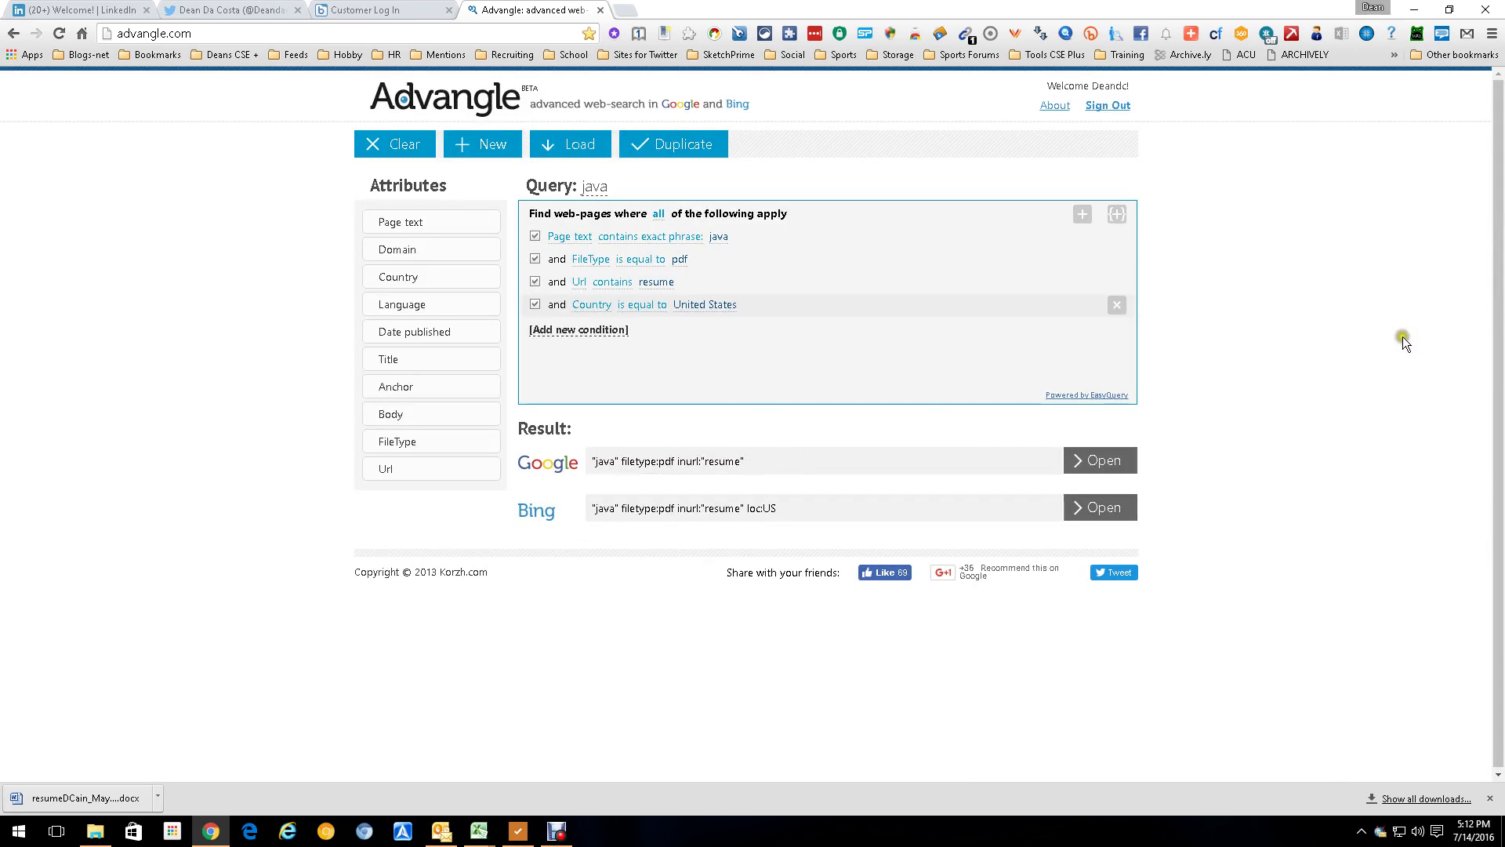
{"action": "left_click", "coordinate": [397, 146]}
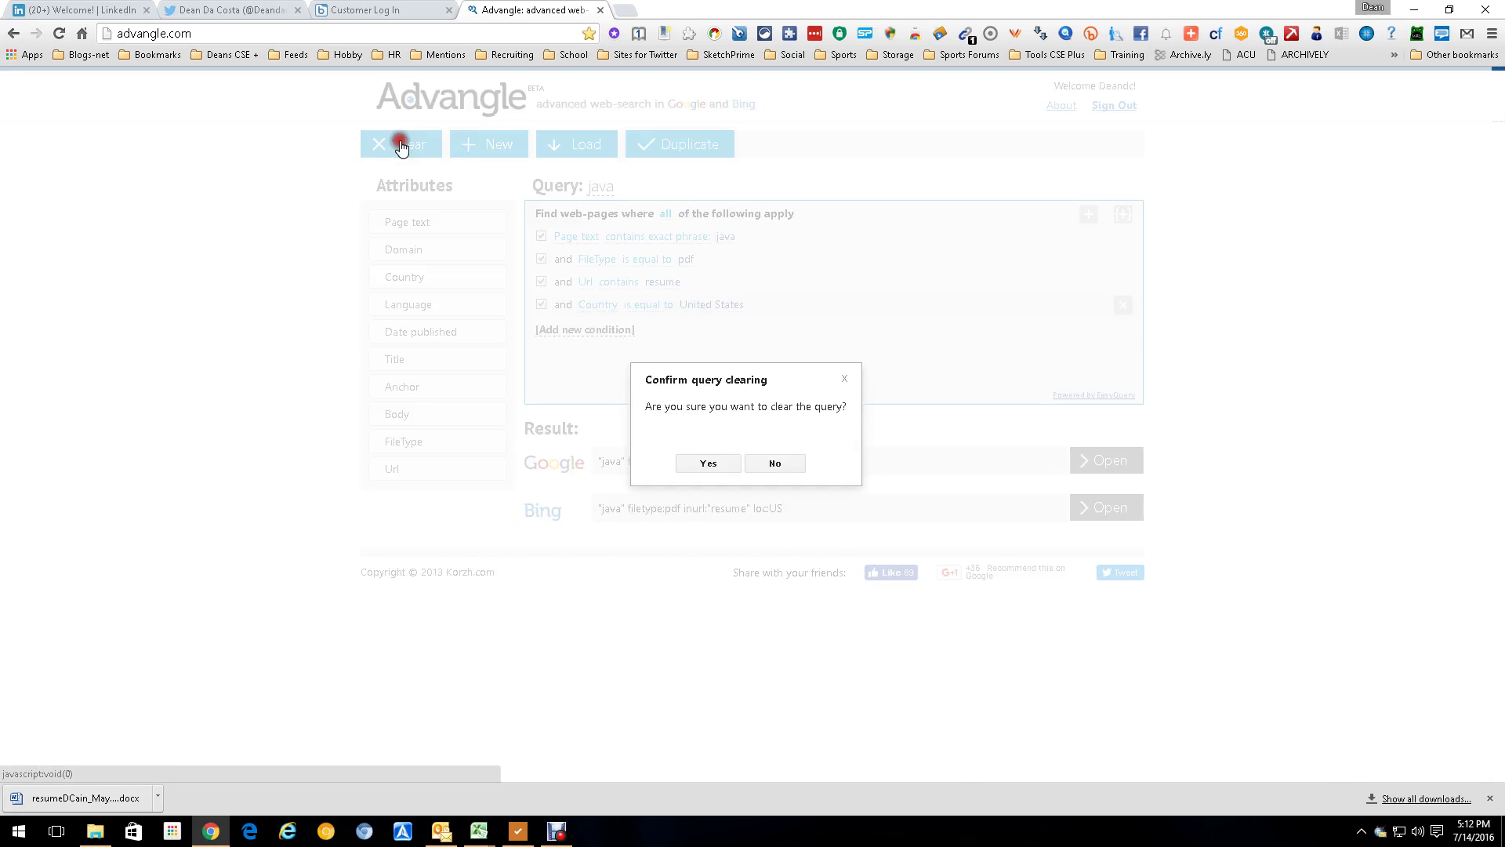
- Confirm the clear and add Page text exact phrases java and gmail.com
{"action": "left_click", "coordinate": [706, 465]}
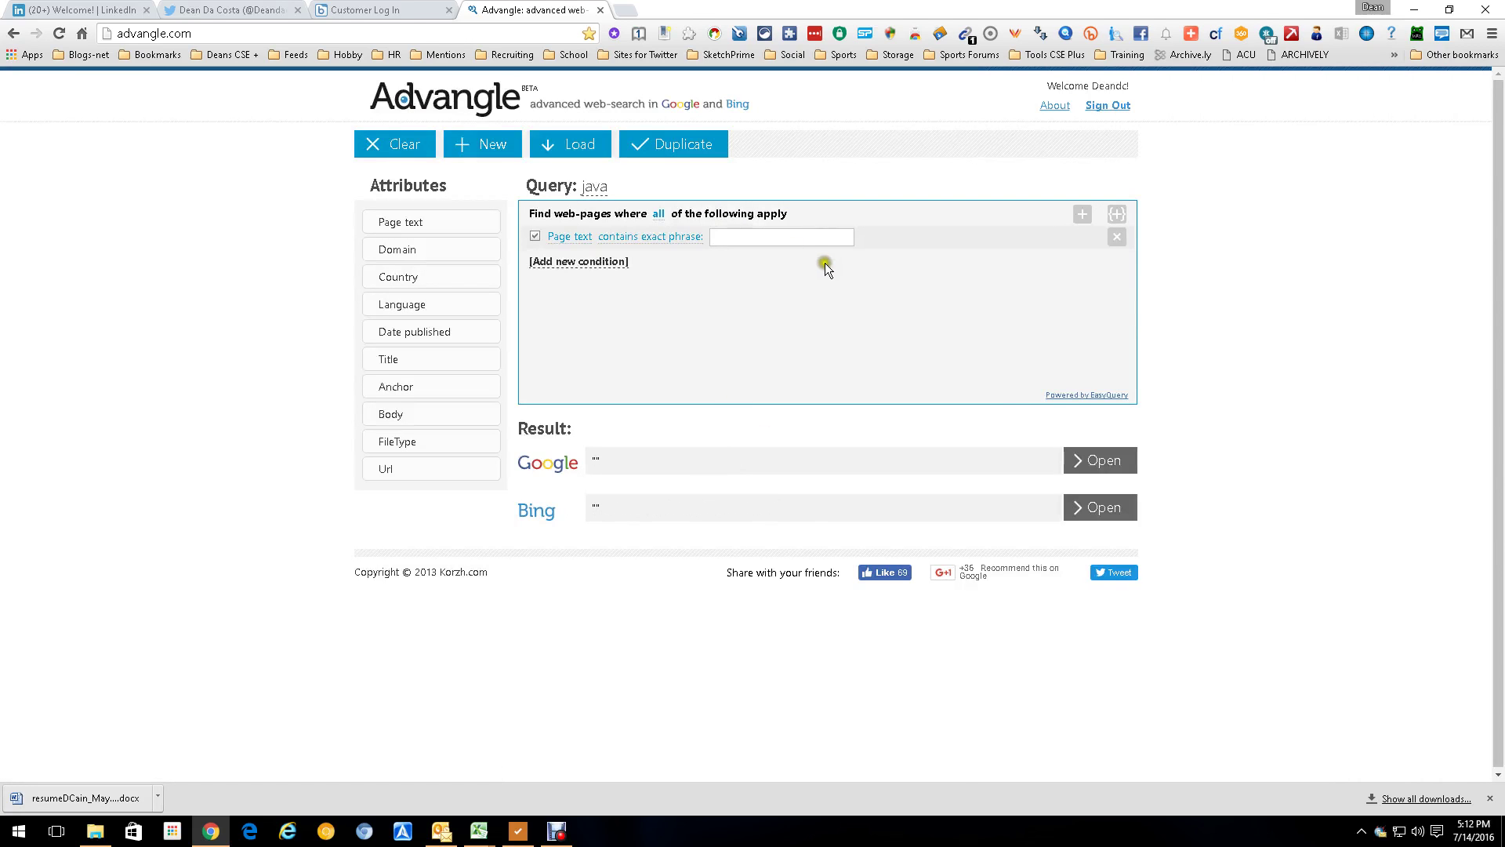
{"action": "type", "text": "java"}
{"action": "left_click", "coordinate": [589, 262]}
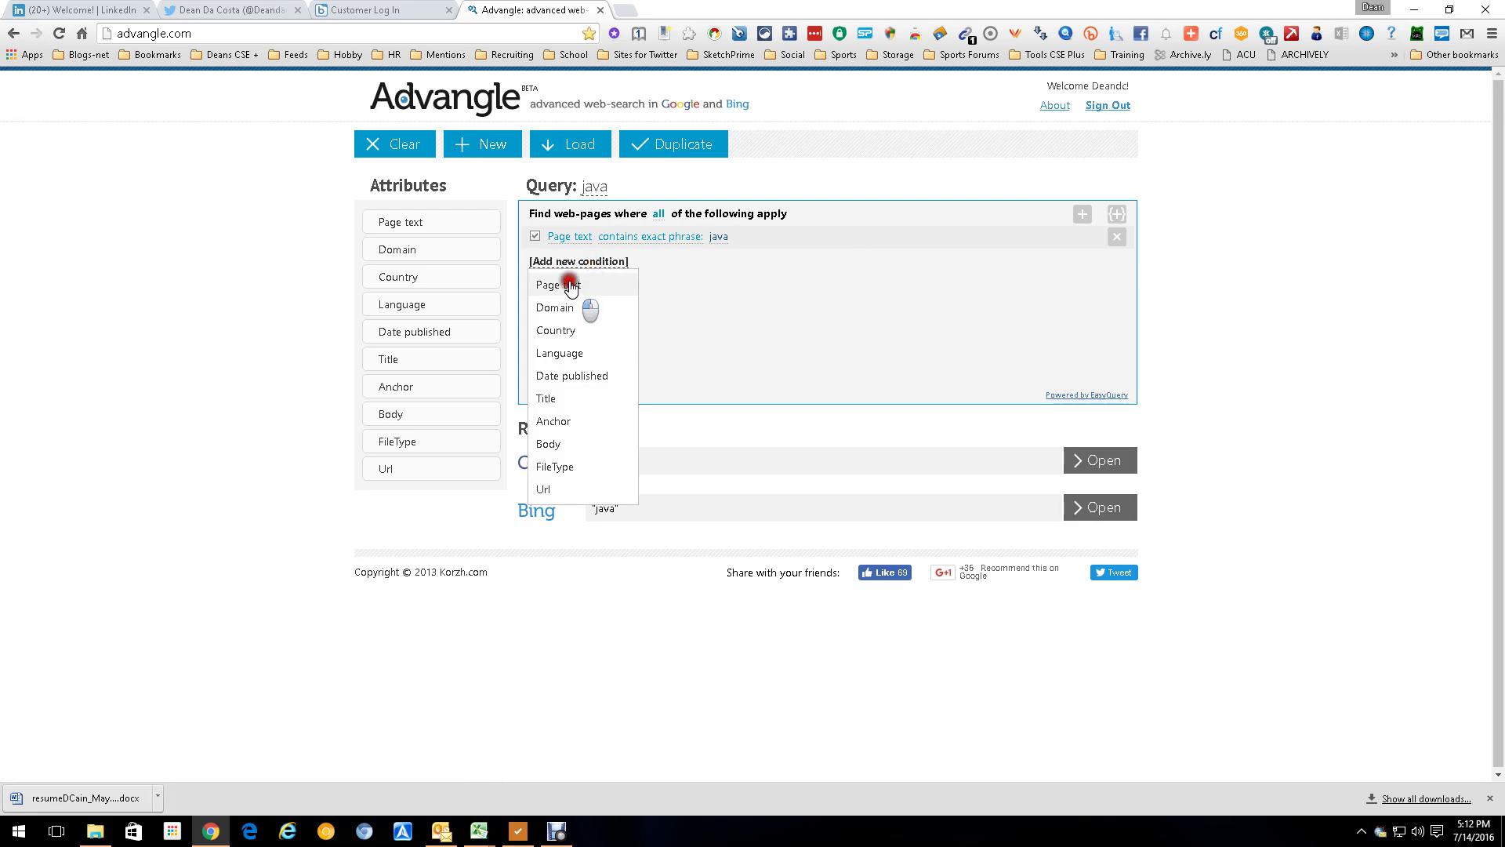
{"action": "left_click", "coordinate": [570, 285]}
{"action": "type", "text": "gmail.com"}
{"action": "left_click", "coordinate": [571, 286]}
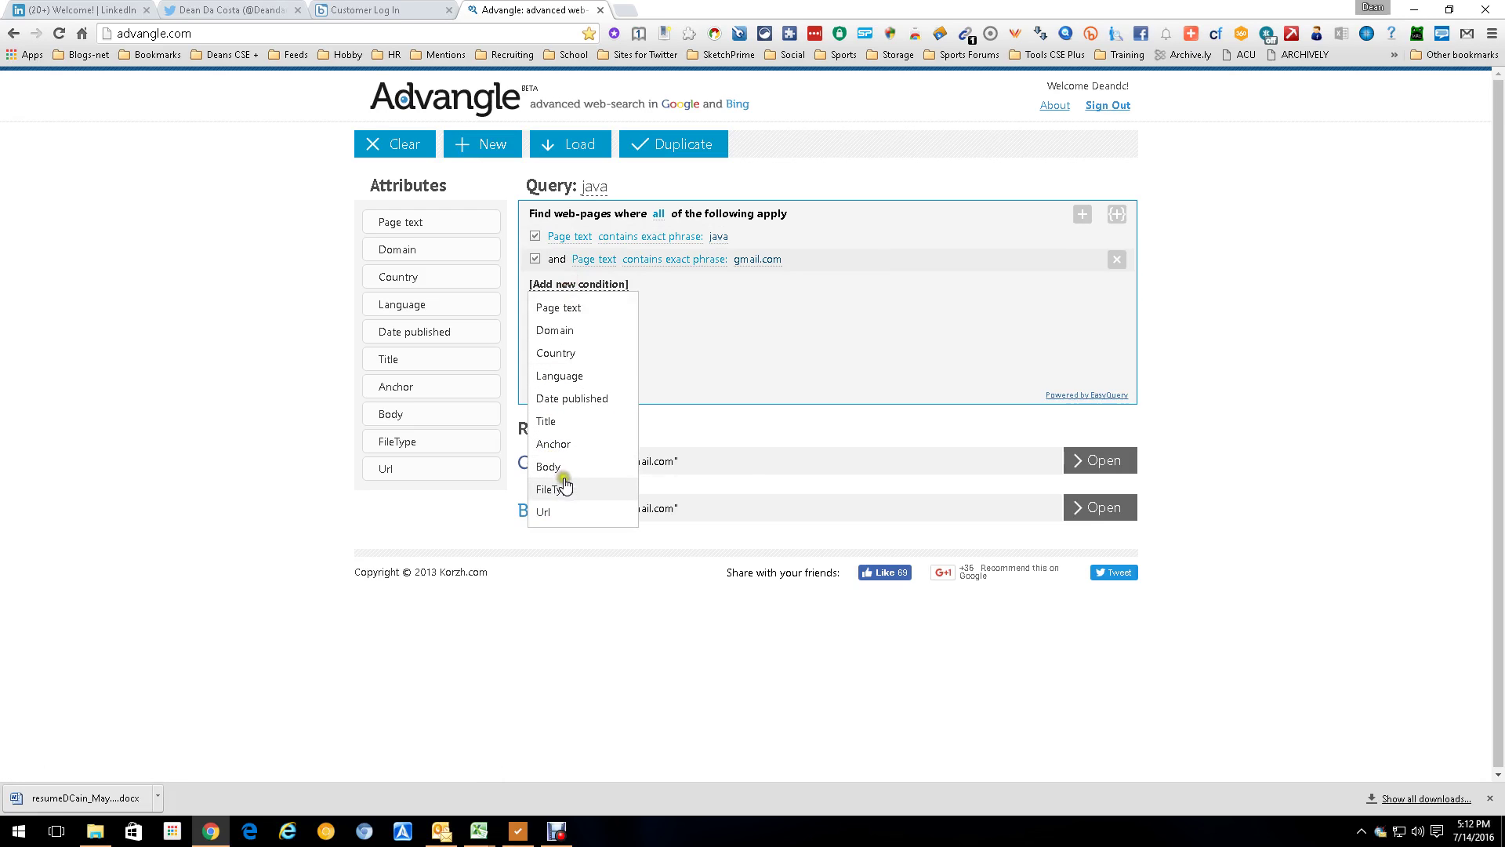
- Add a Domain contains linkedin.com/in condition
{"action": "left_click", "coordinate": [583, 331]}
{"action": "type", "text": "linkedin.com"}
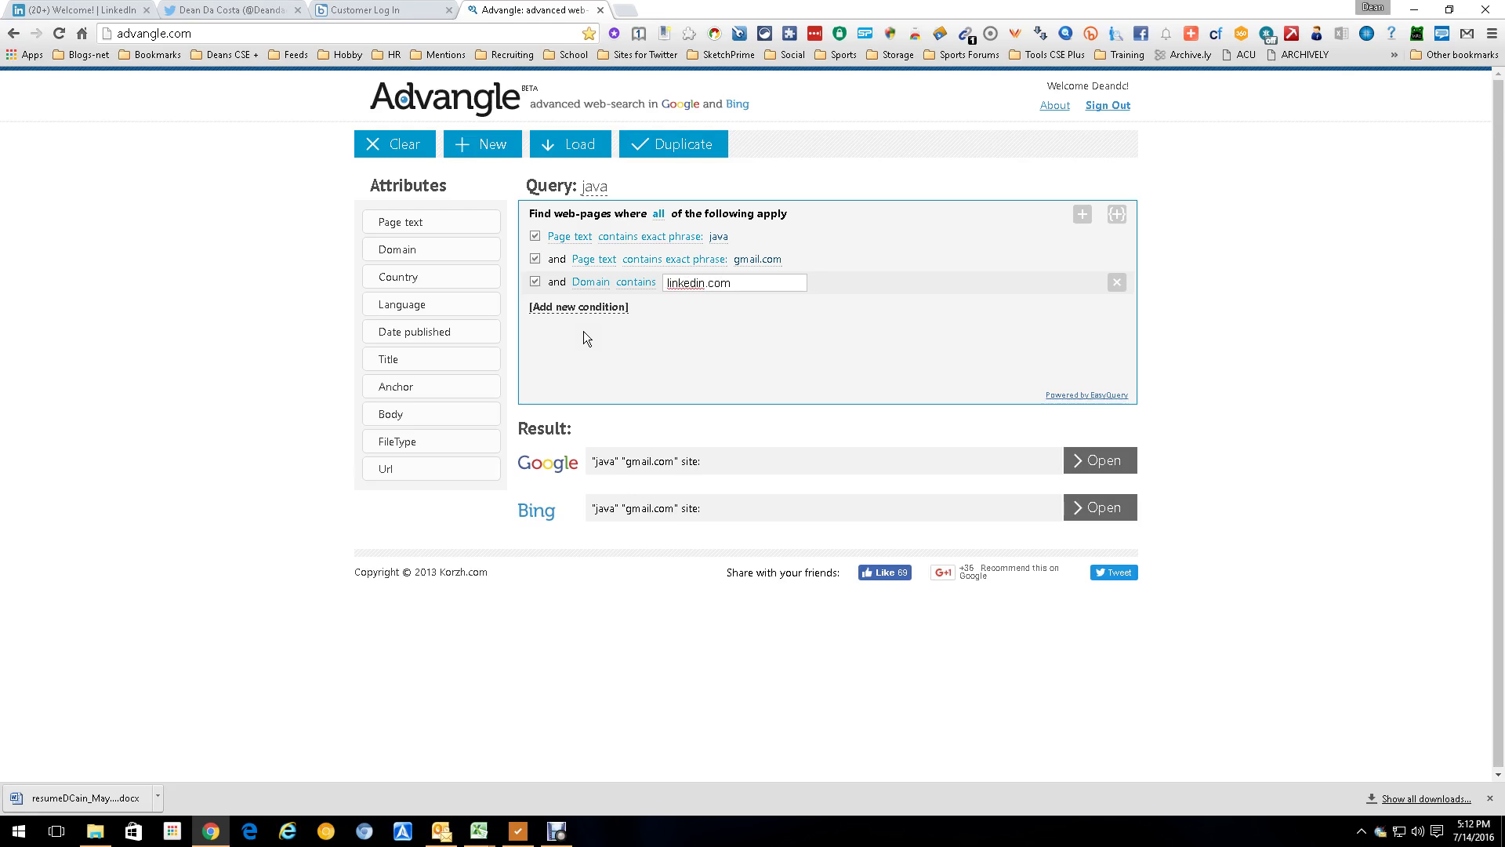
{"action": "type", "text": "/in"}
{"action": "left_click", "coordinate": [718, 289]}
{"action": "left_click", "coordinate": [733, 323]}
- Commit the linkedin.com/in domain, then view and close the Bing results
{"action": "left_click", "coordinate": [796, 374]}
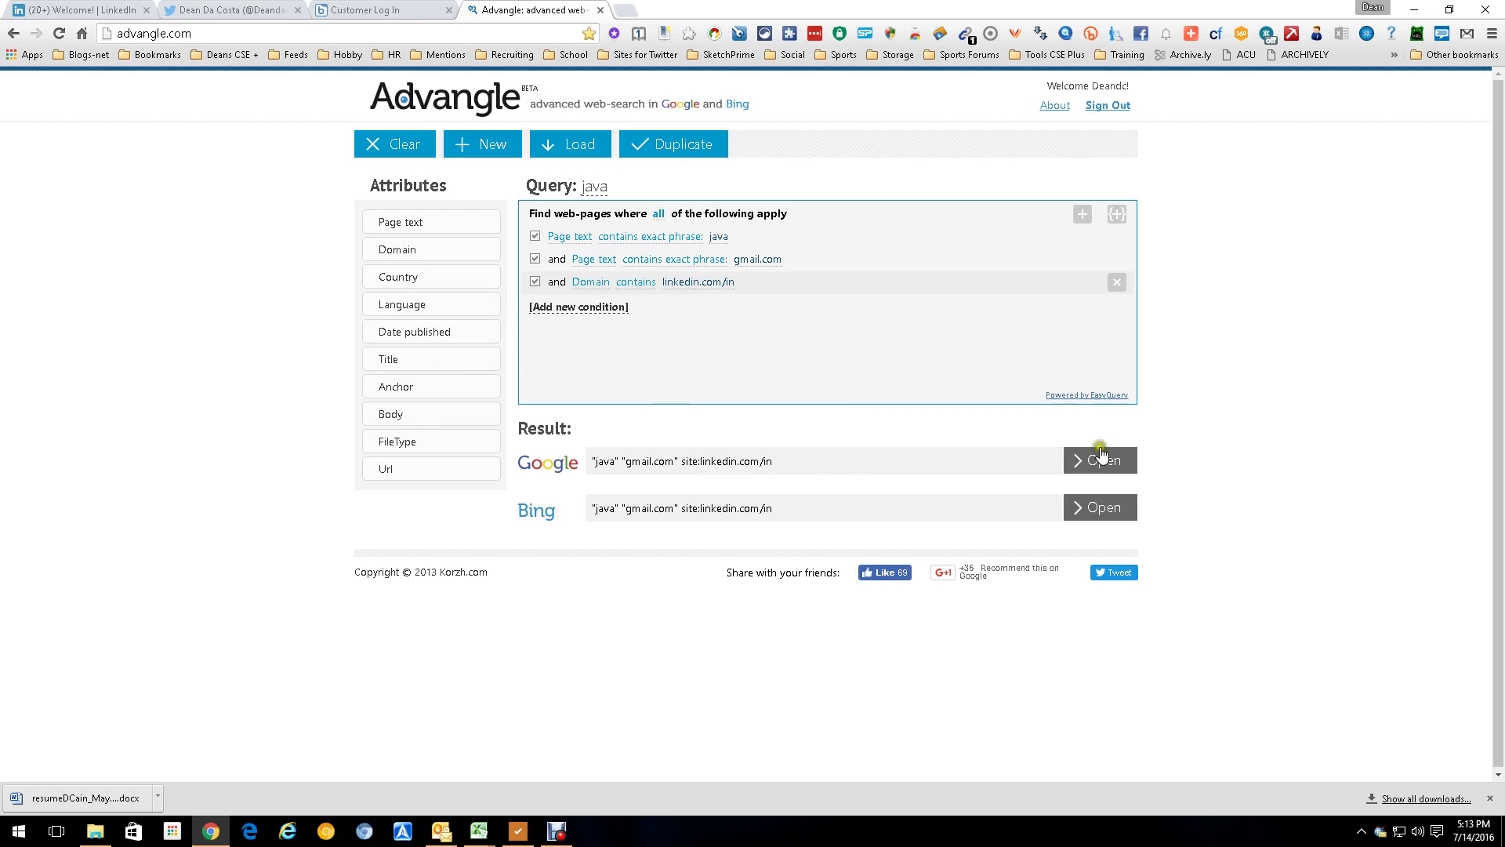
{"action": "left_click", "coordinate": [1095, 504]}
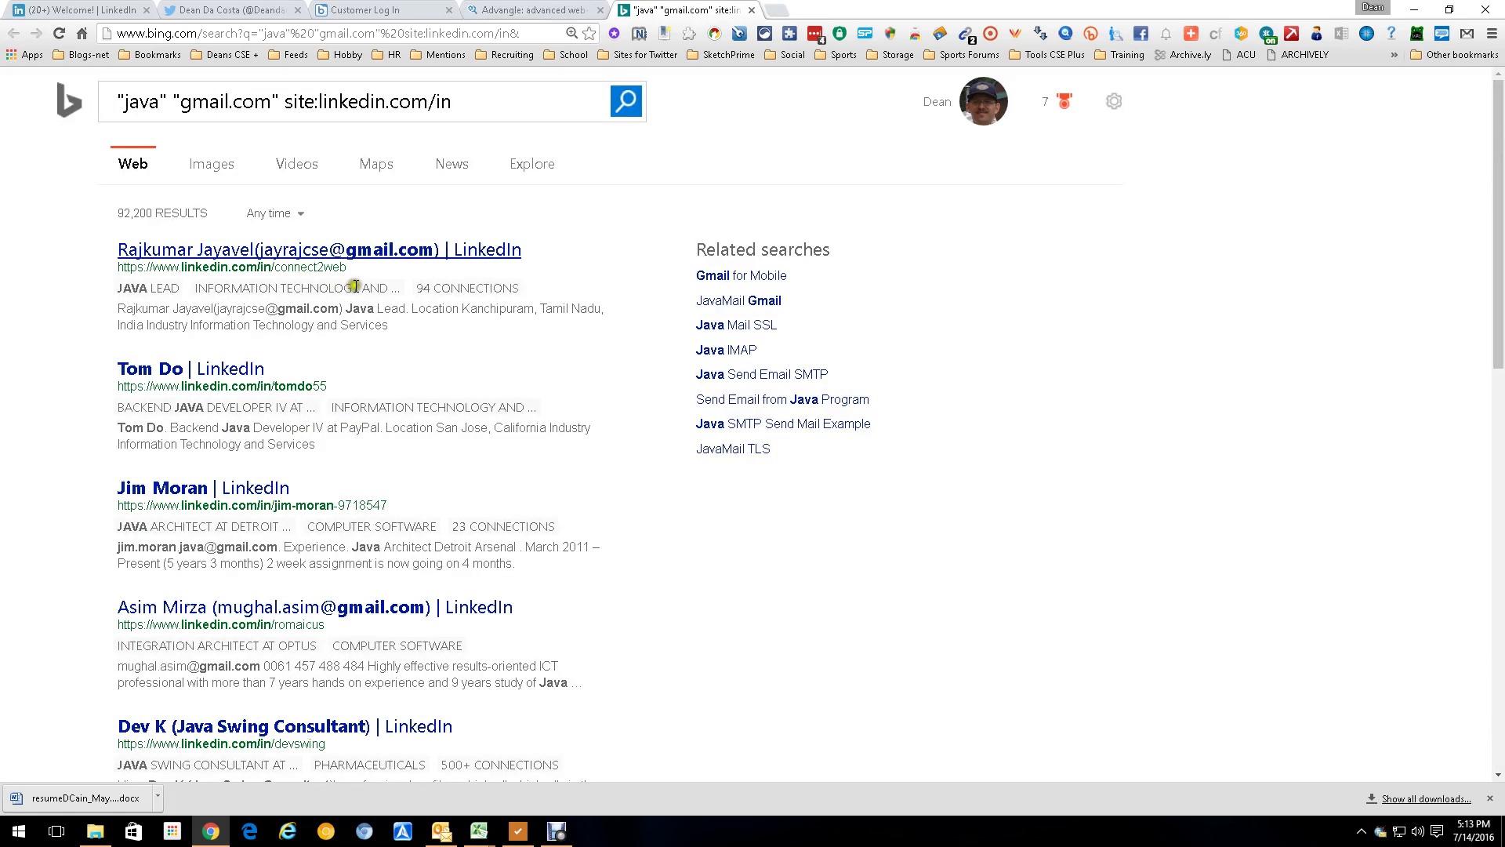
{"action": "left_click", "coordinate": [751, 9]}
- View and close the Google results, then check the saved-query list
{"action": "left_click", "coordinate": [1118, 461]}
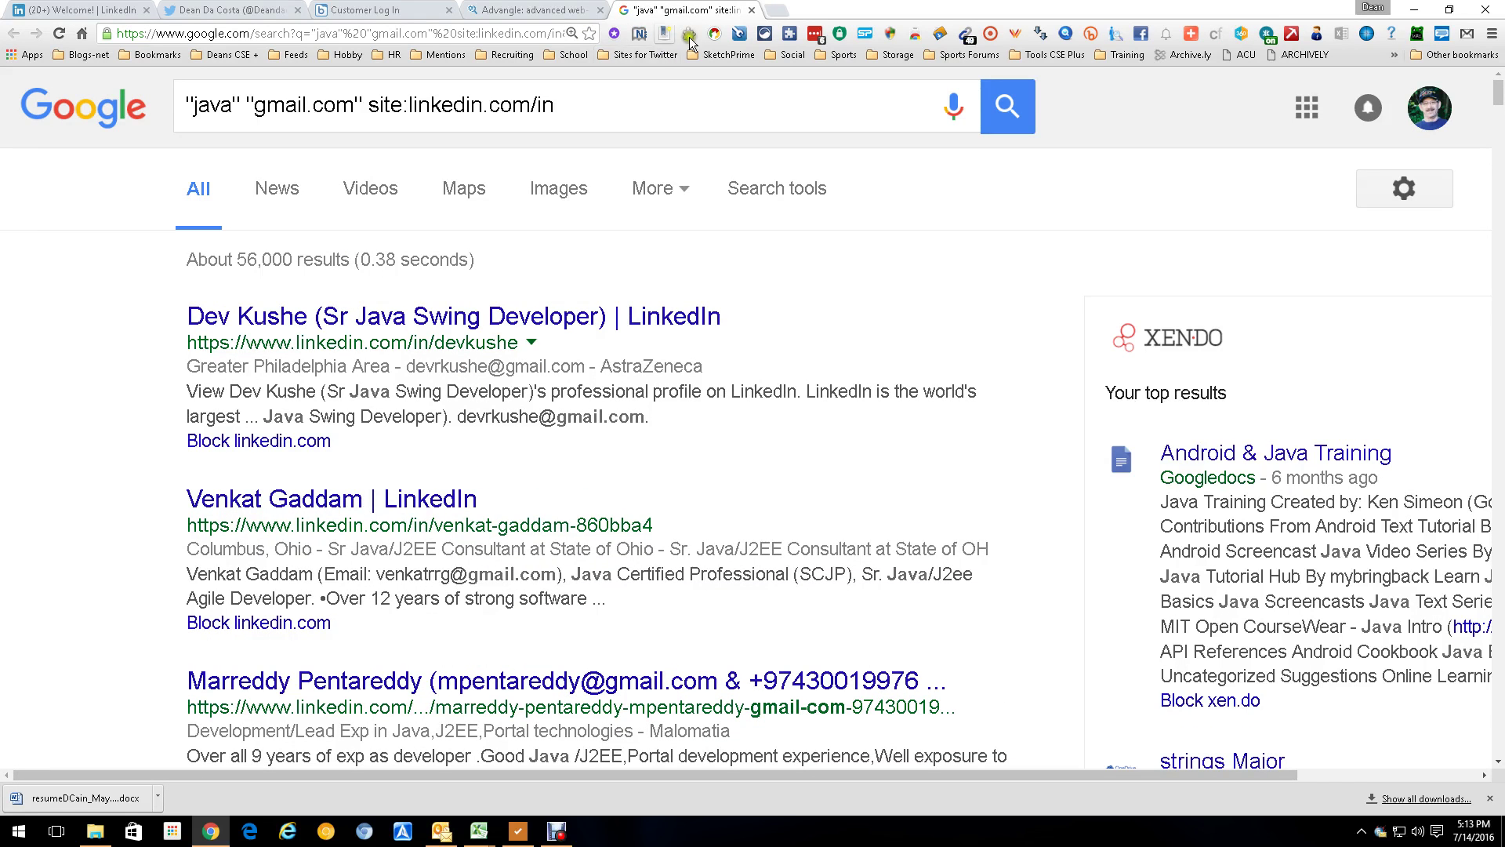
{"action": "left_click", "coordinate": [752, 10]}
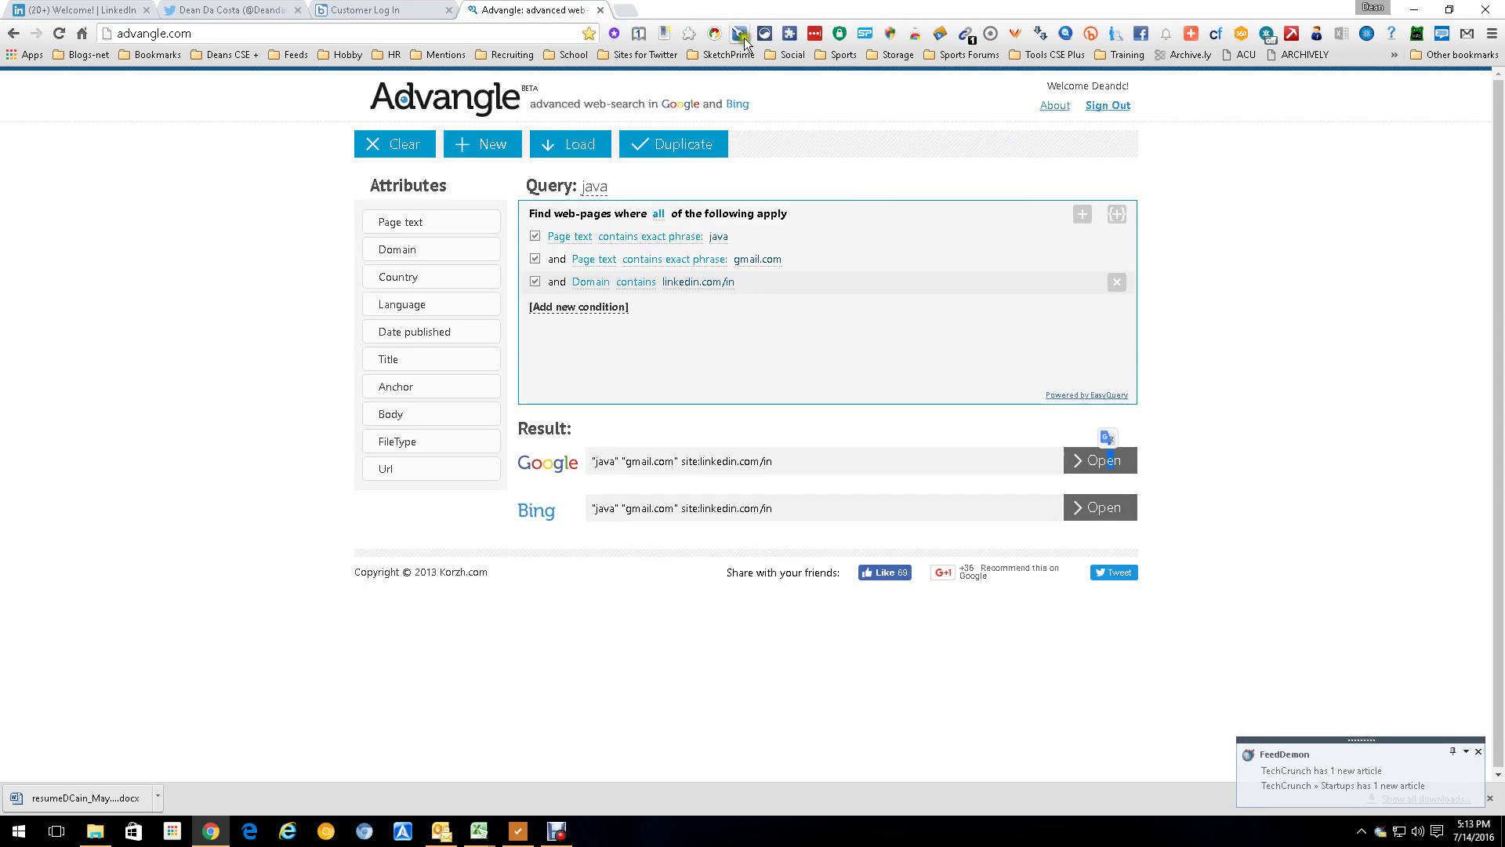
{"action": "left_click", "coordinate": [591, 149]}
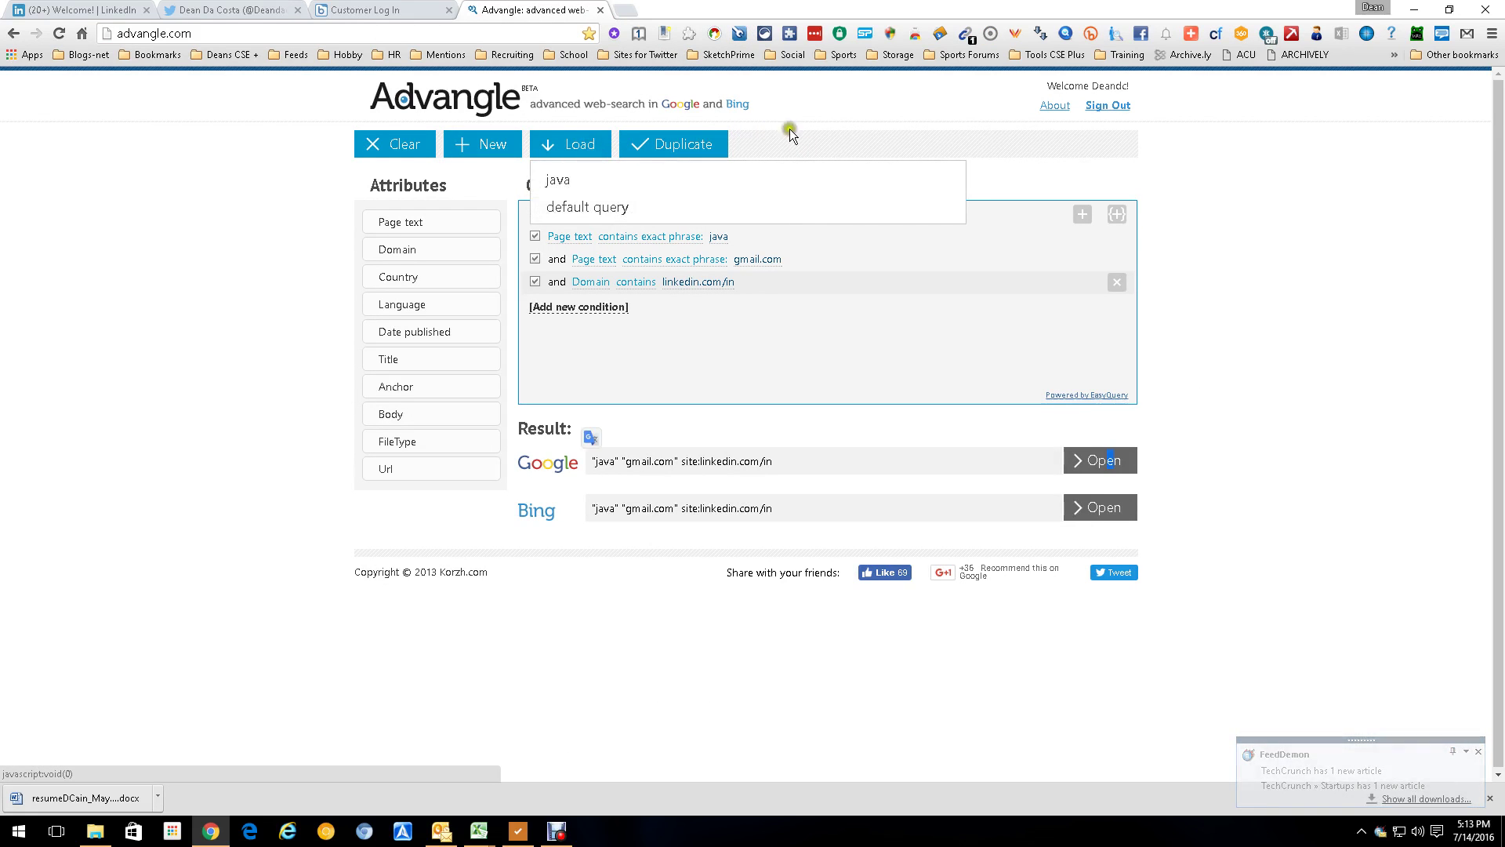
{"action": "left_click", "coordinate": [1361, 165]}
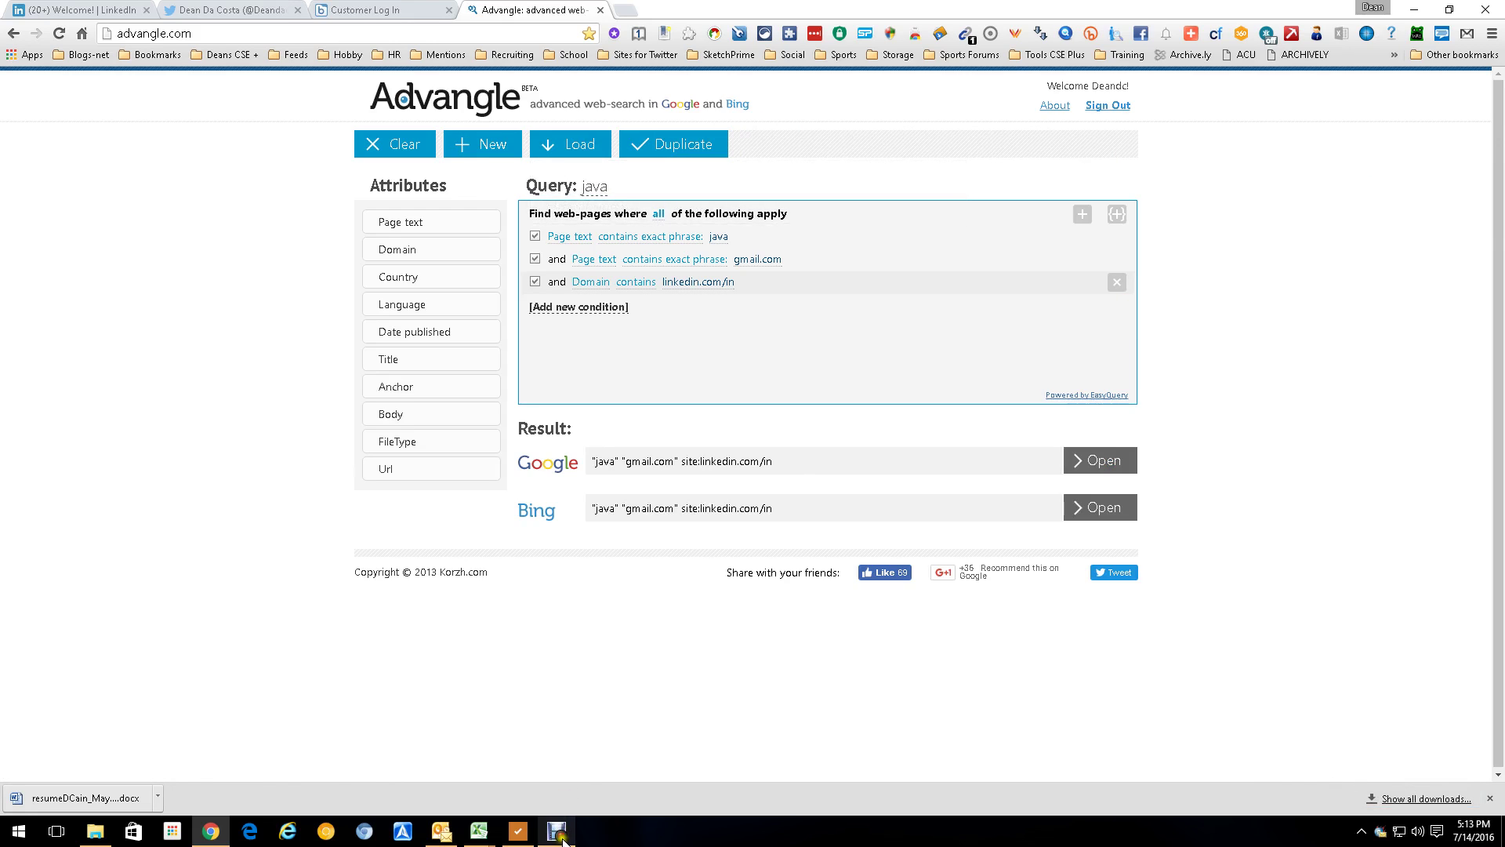